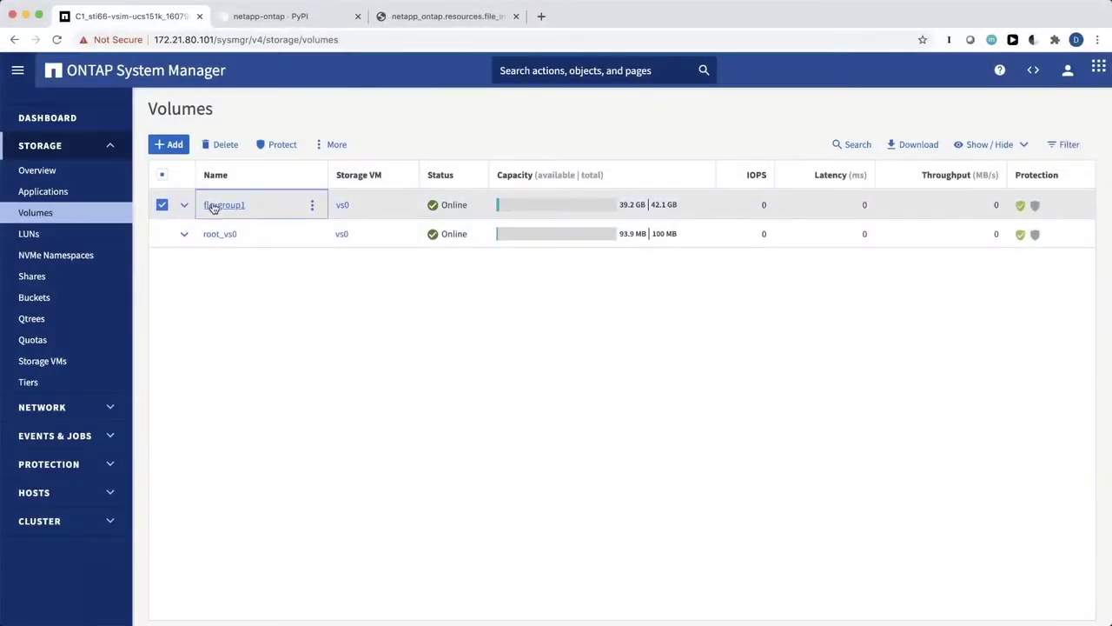
# - Open flexgroup1's Explorer, expand data/scratch, then return to the root directories (data 262 MB, projects 178 MB)
pyautogui.click(213, 205)
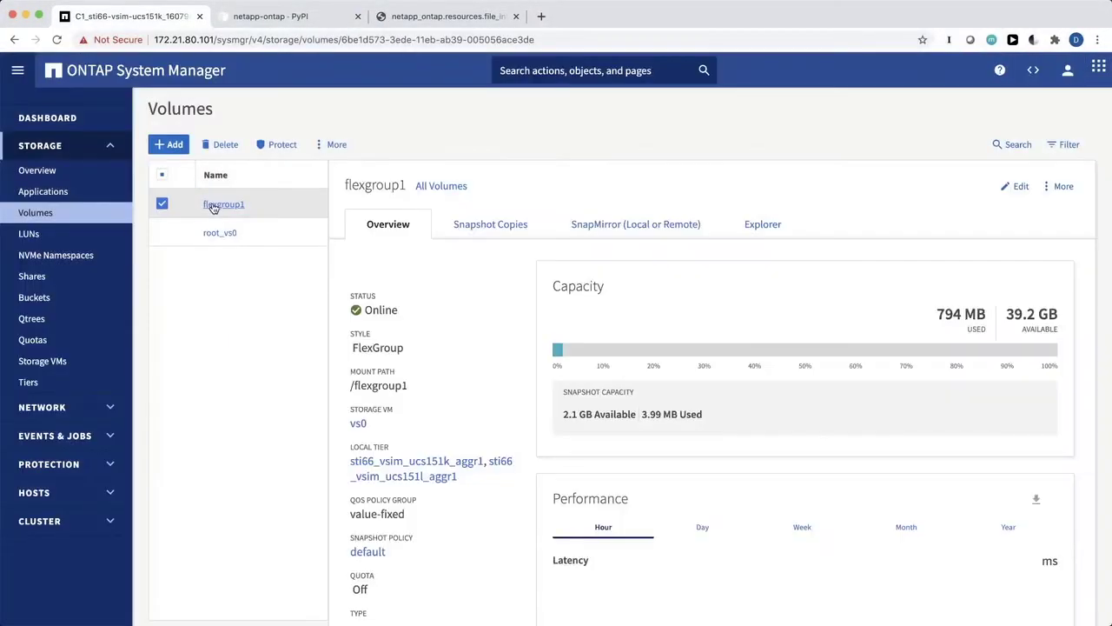
pyautogui.click(757, 227)
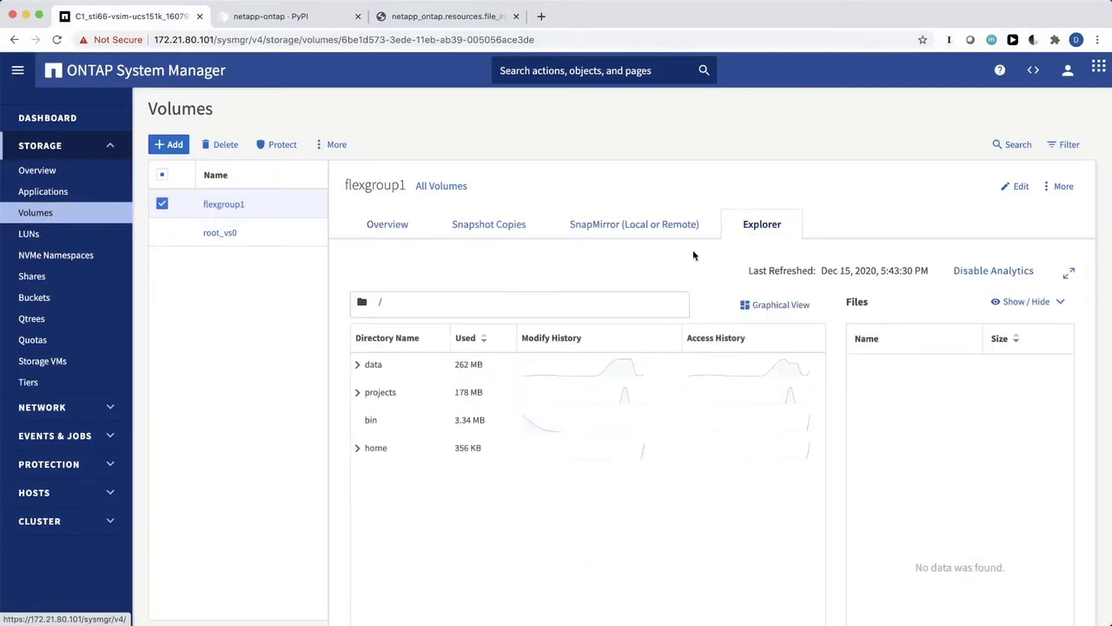
pyautogui.click(359, 365)
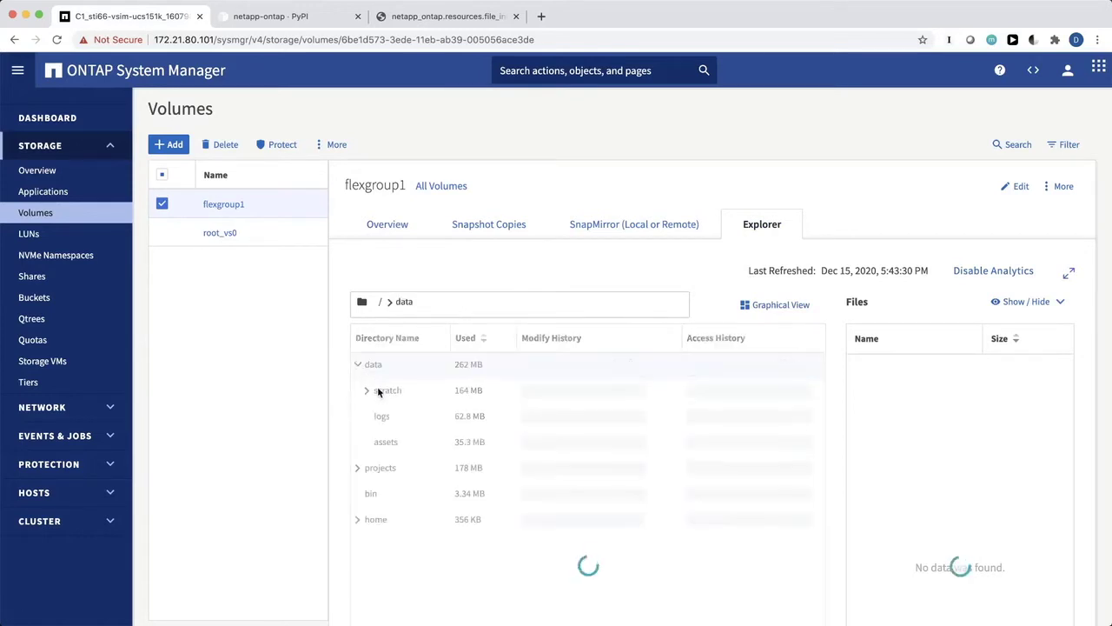
pyautogui.click(367, 390)
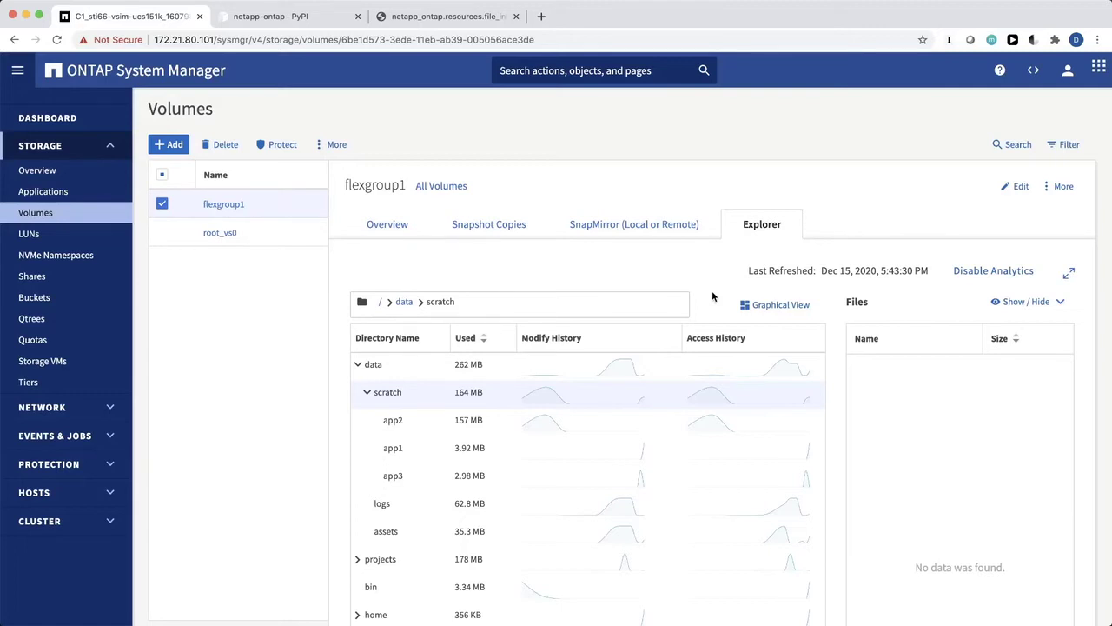
pyautogui.click(379, 300)
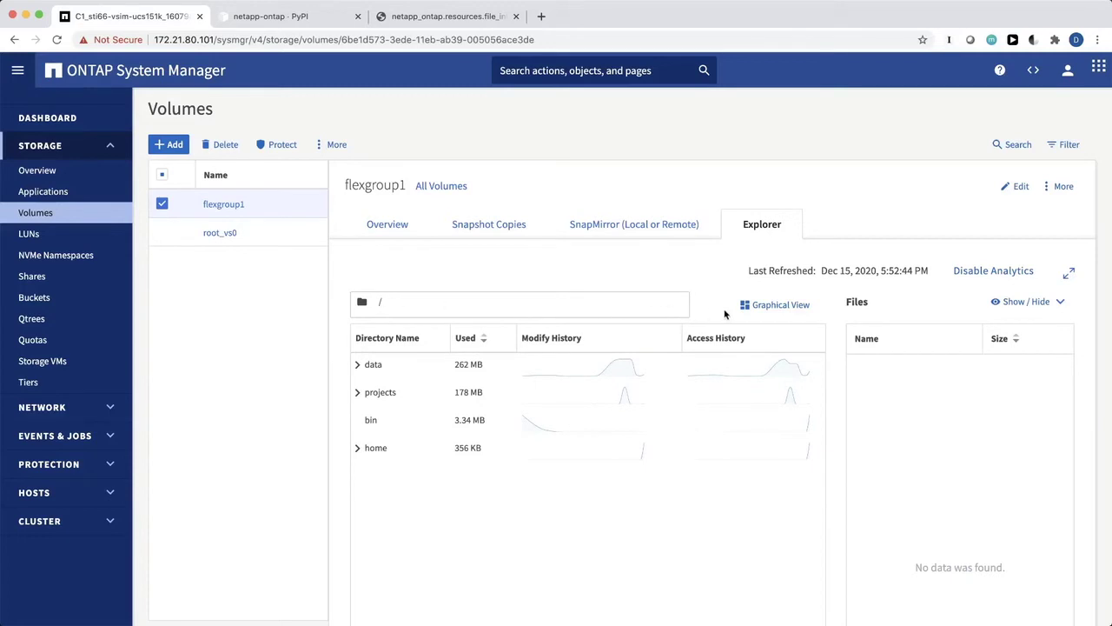
# - Drill through the treemap into data/scratch, then list app2 157 MB, app1 3.92 MB and app3 2.98 MB
pyautogui.click(762, 307)
pyautogui.moveTo(429, 451)
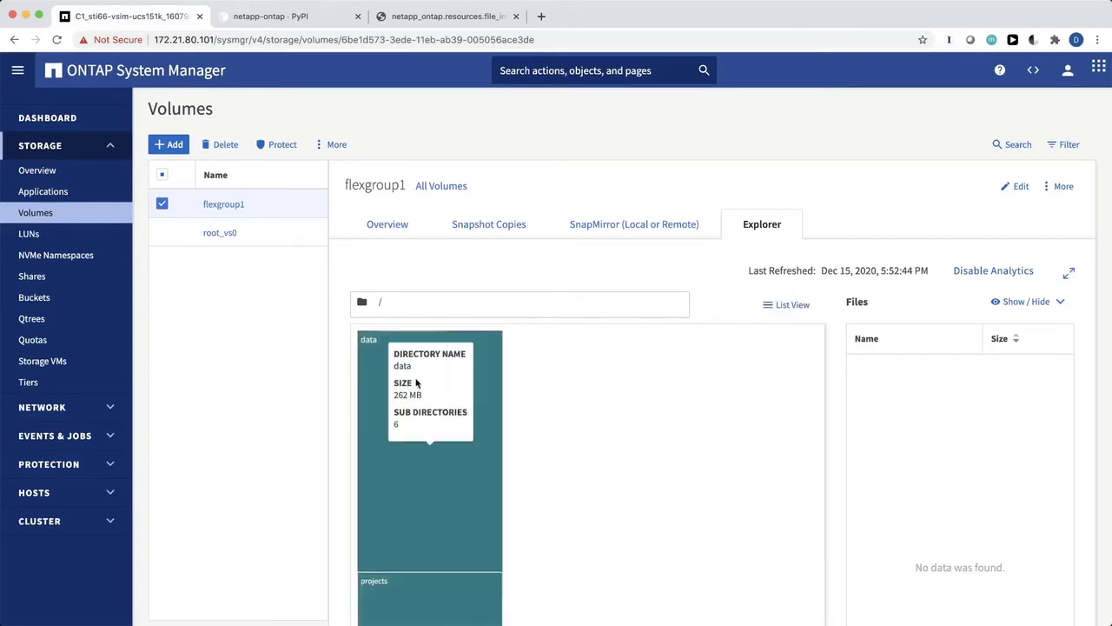
pyautogui.click(366, 390)
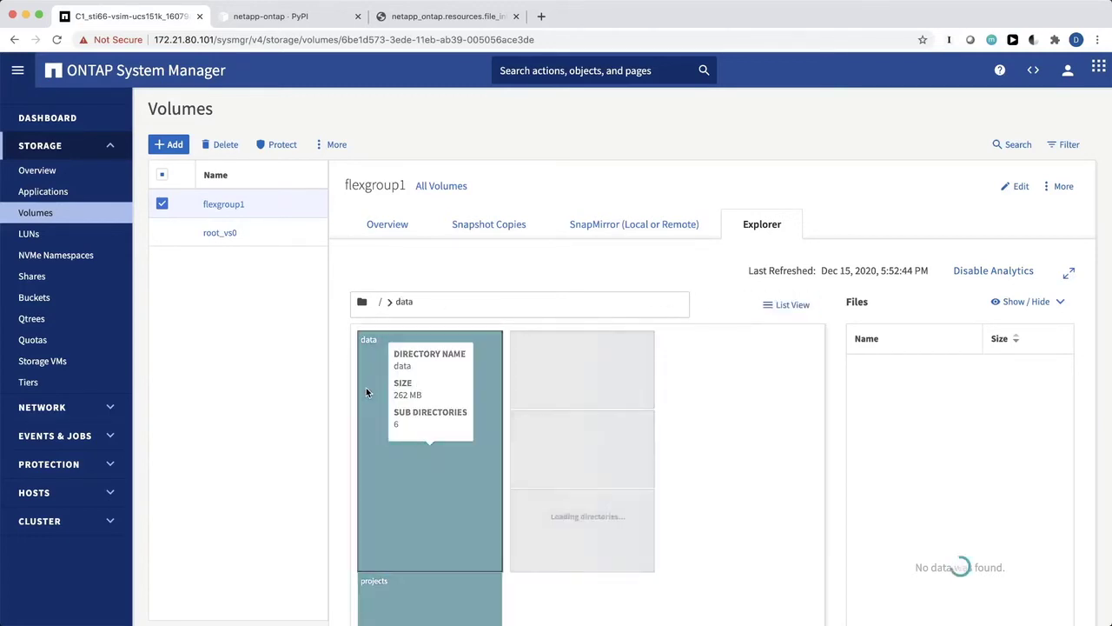
pyautogui.click(591, 392)
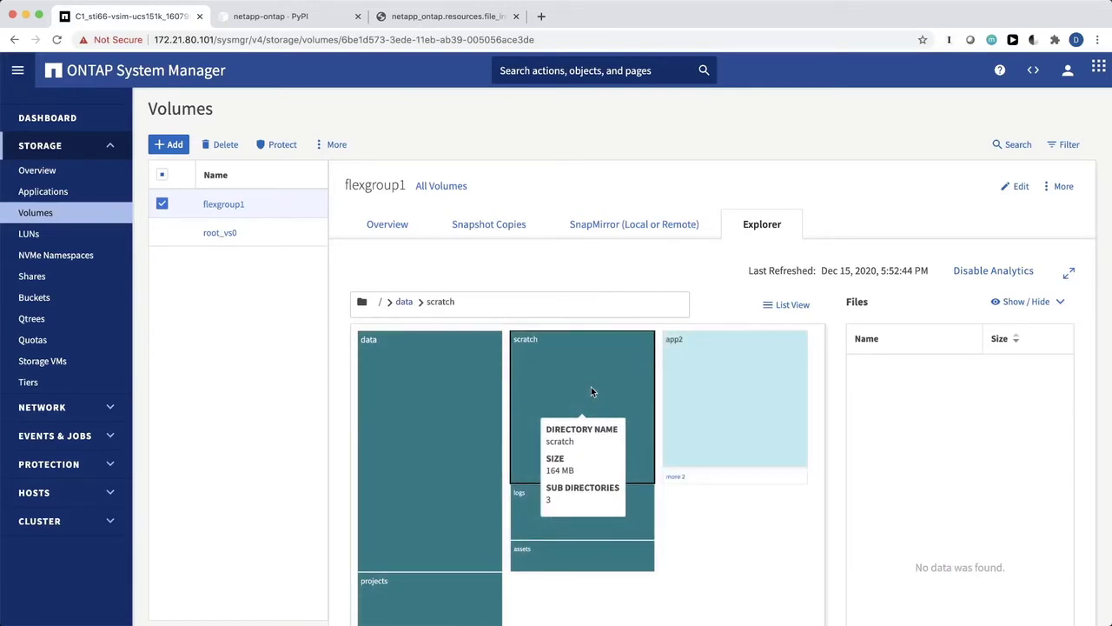
pyautogui.moveTo(734, 398)
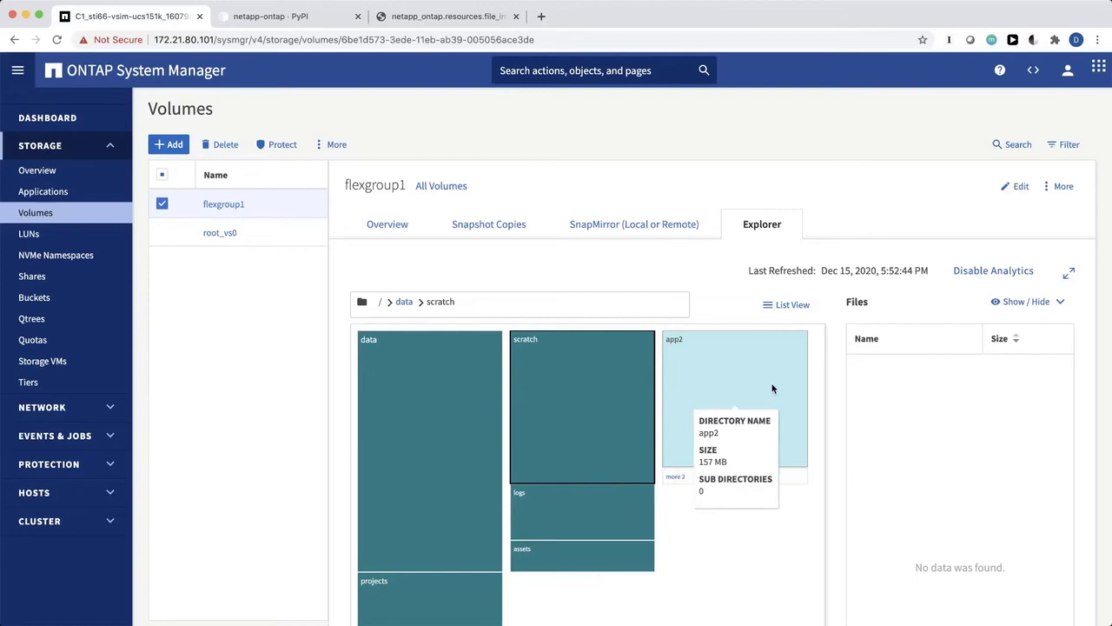
pyautogui.click(789, 306)
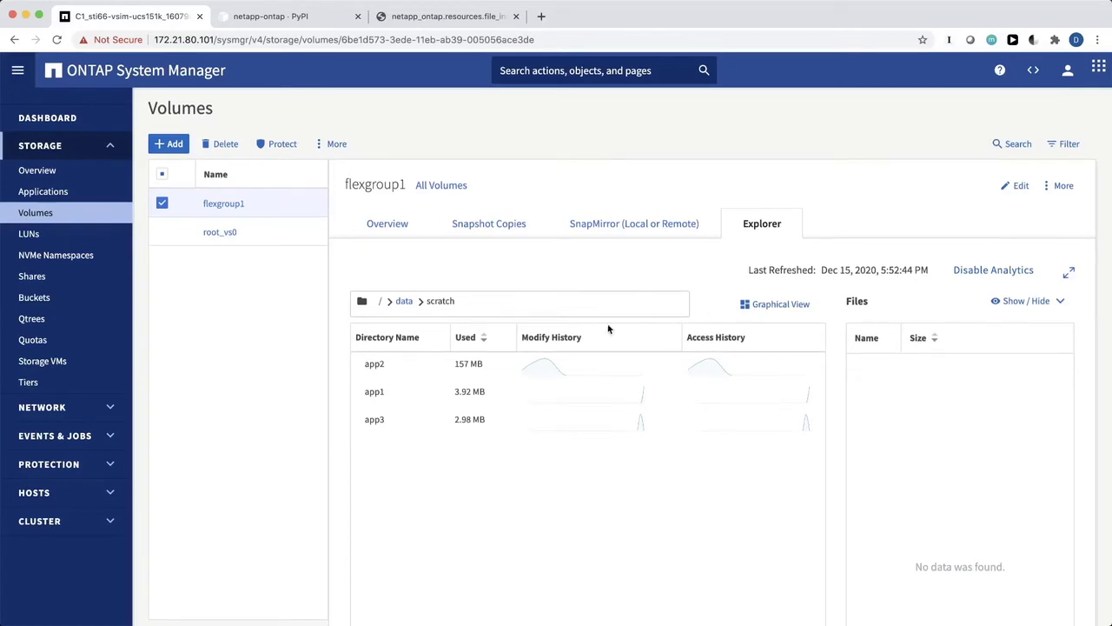
# - List app2's files with an Accessed Time column, then return to flexgroup1's 444 MB root summary
pyautogui.click(378, 366)
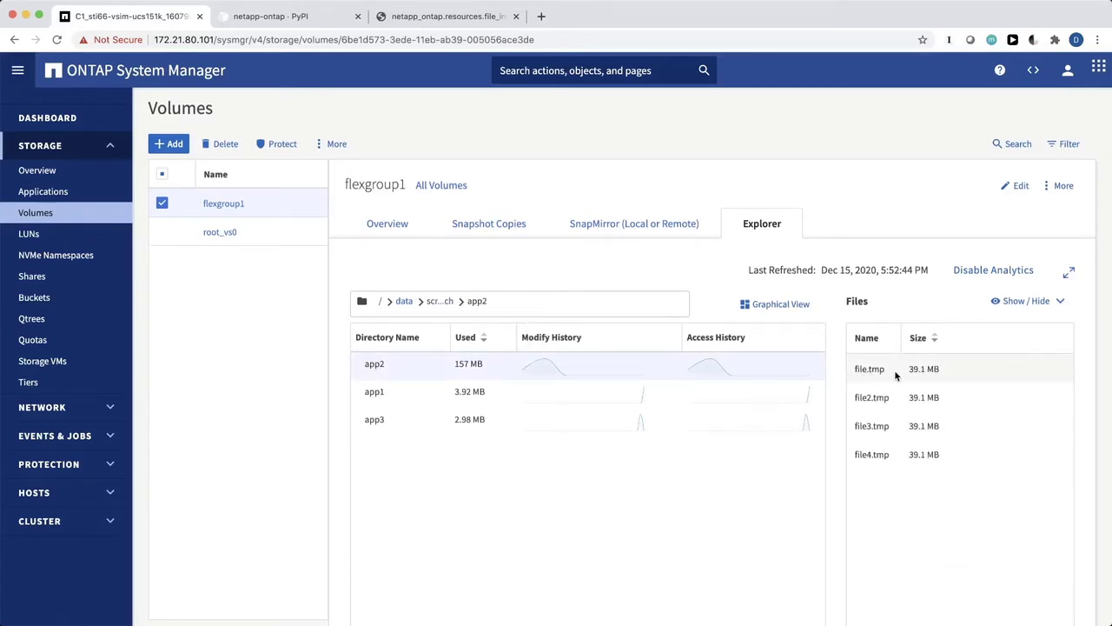
pyautogui.click(1049, 304)
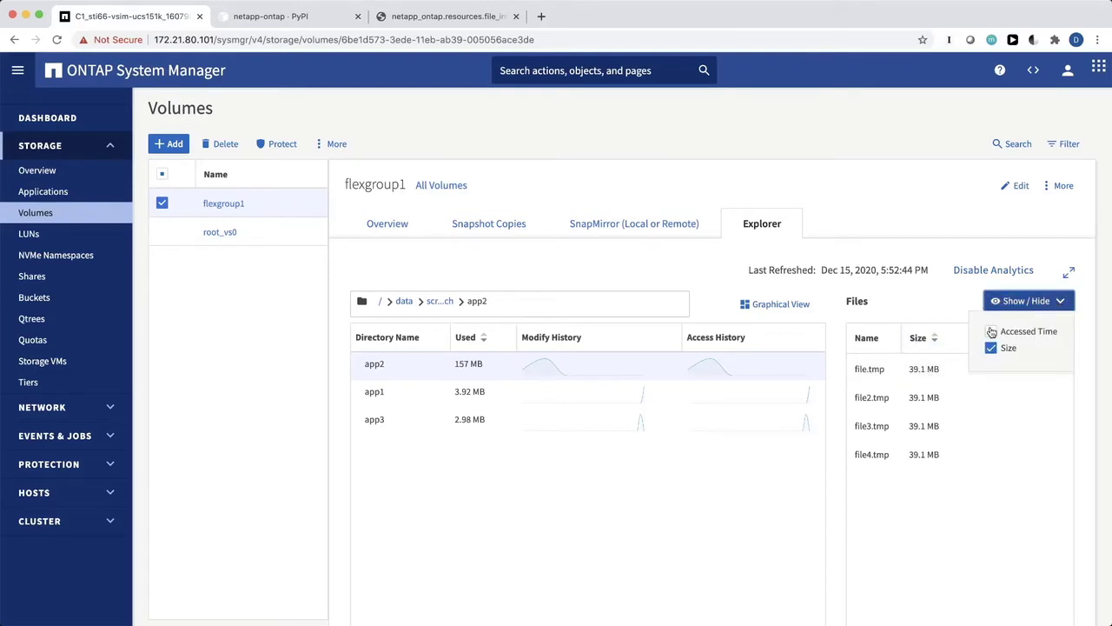
pyautogui.click(951, 301)
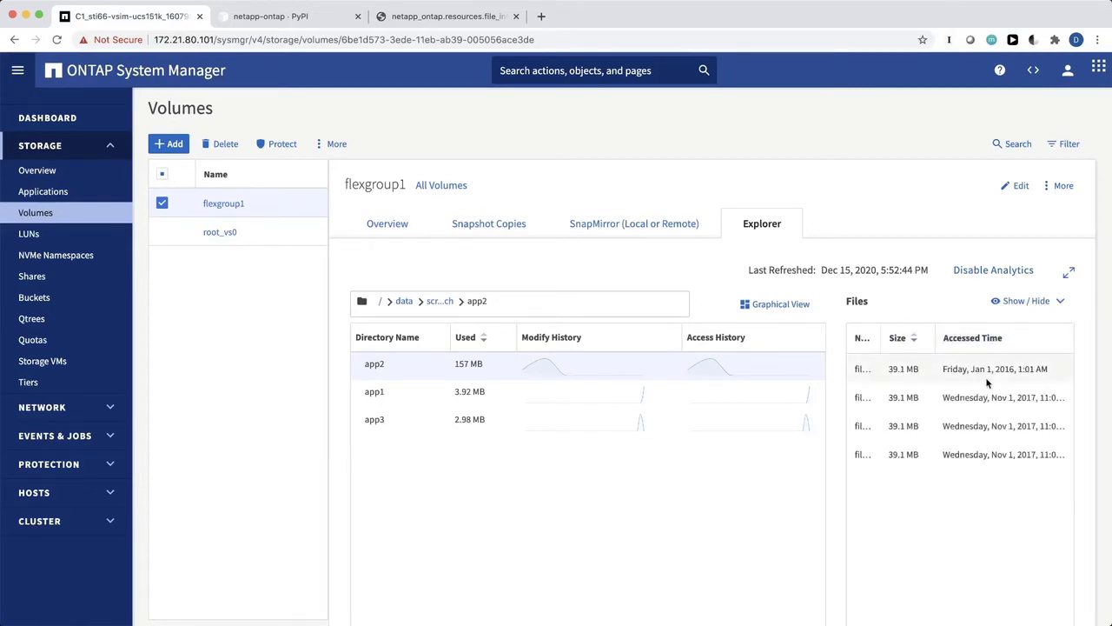
pyautogui.click(379, 302)
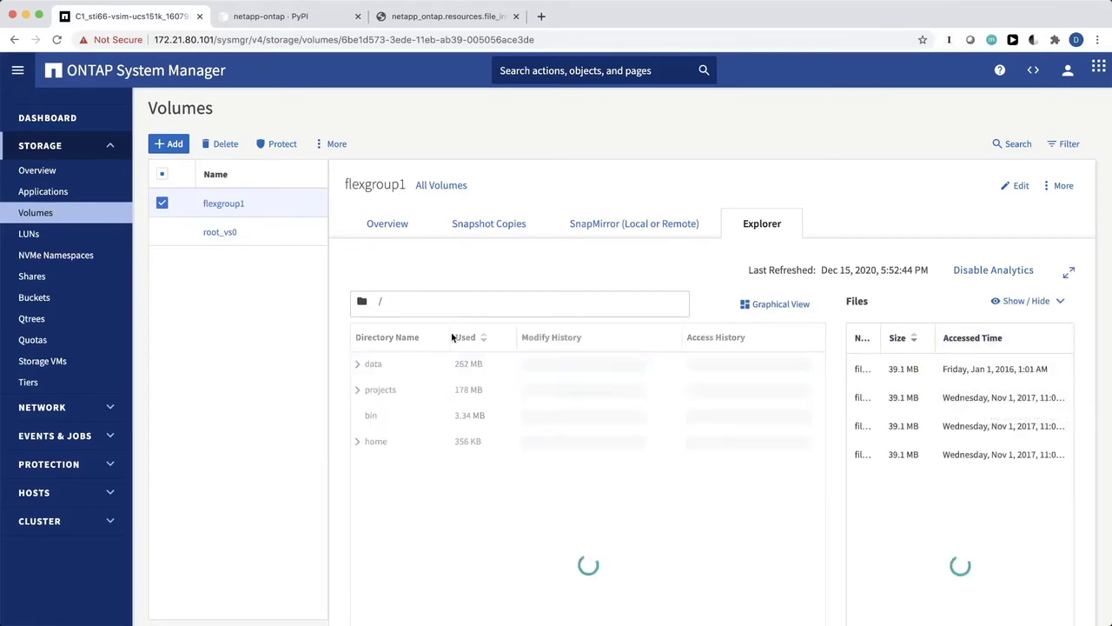
pyautogui.scroll(-2, 507, 380)
pyautogui.scroll(-3, 507, 380)
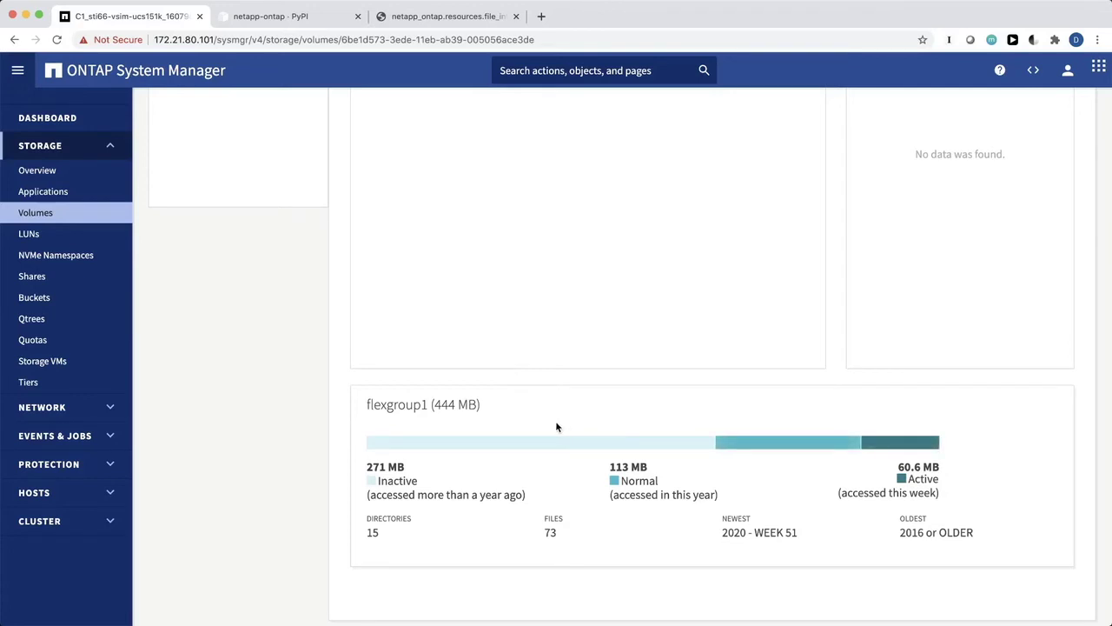
pyautogui.scroll(3, 472, 423)
pyautogui.scroll(3, 472, 424)
# - Expand data and its scratch folder to show app2, app1, app3, logs and assets
pyautogui.click(357, 364)
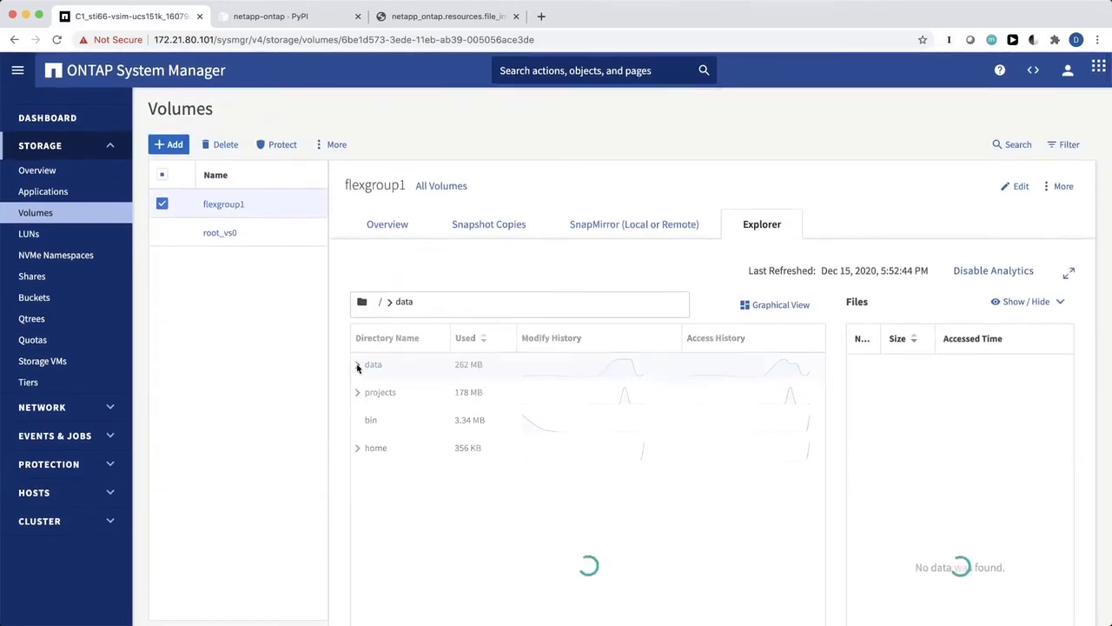
pyautogui.click(367, 394)
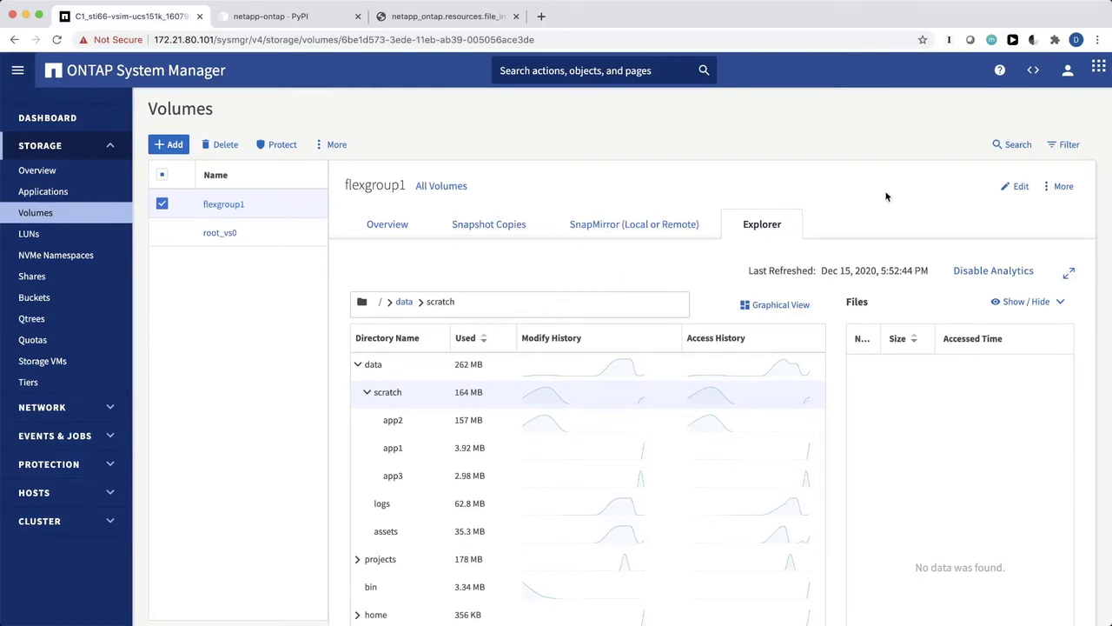
# - Open the API Log of the page's REST calls and scroll through the entries
pyautogui.click(1031, 73)
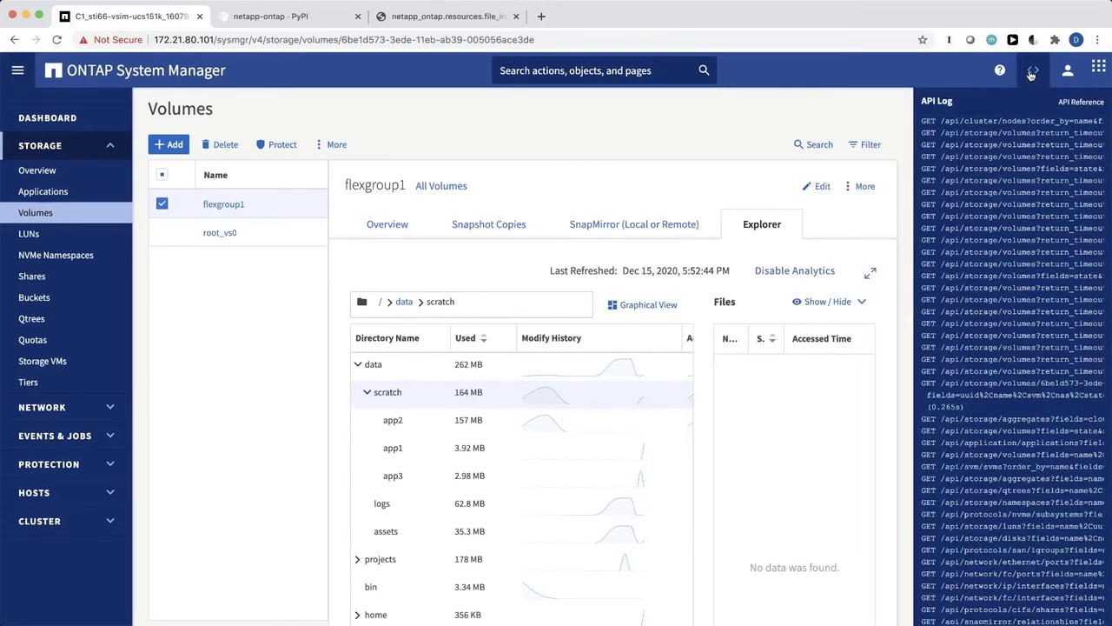
pyautogui.scroll(-1, 1028, 305)
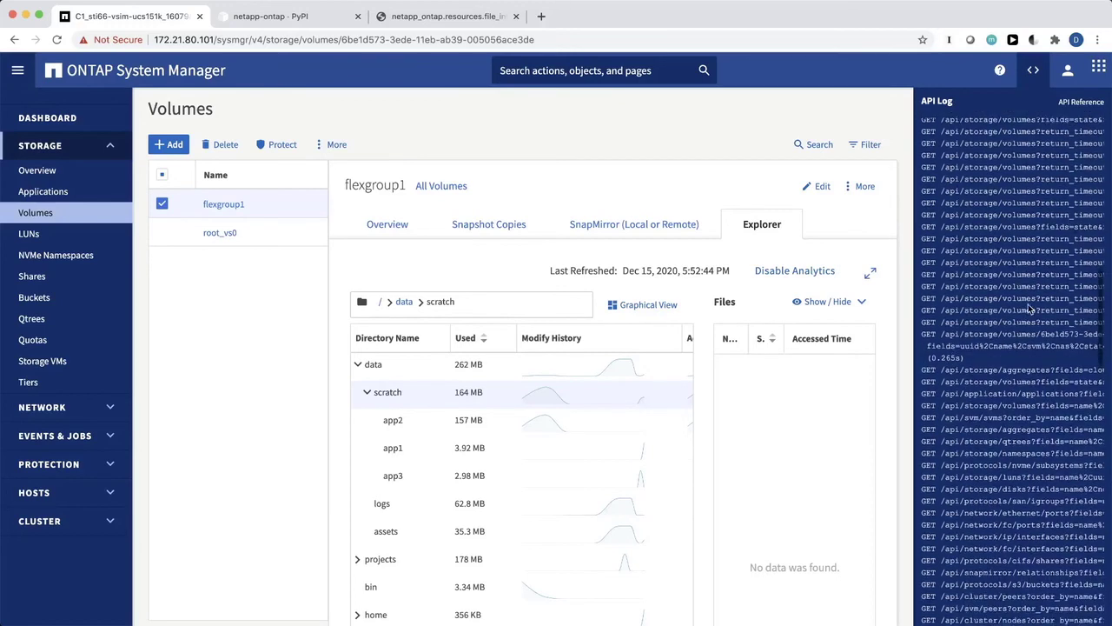
pyautogui.scroll(-2, 1028, 309)
pyautogui.scroll(-2, 1027, 308)
pyautogui.scroll(-1, 1028, 308)
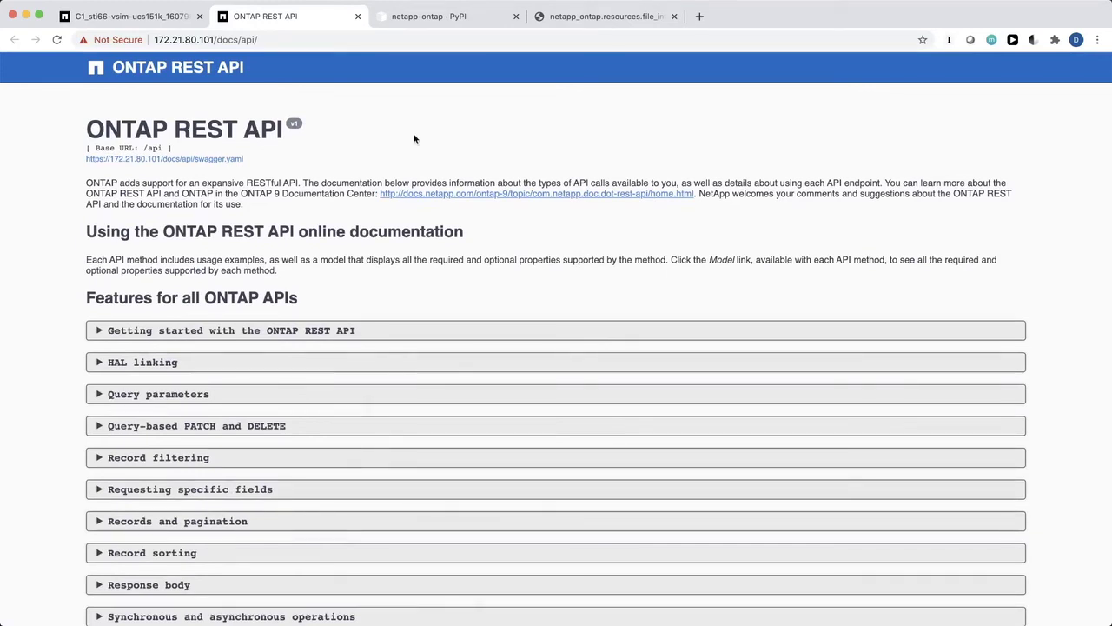
# - Switch to the netapp-ontap 9.8.0rc1 PyPI page
pyautogui.click(440, 15)
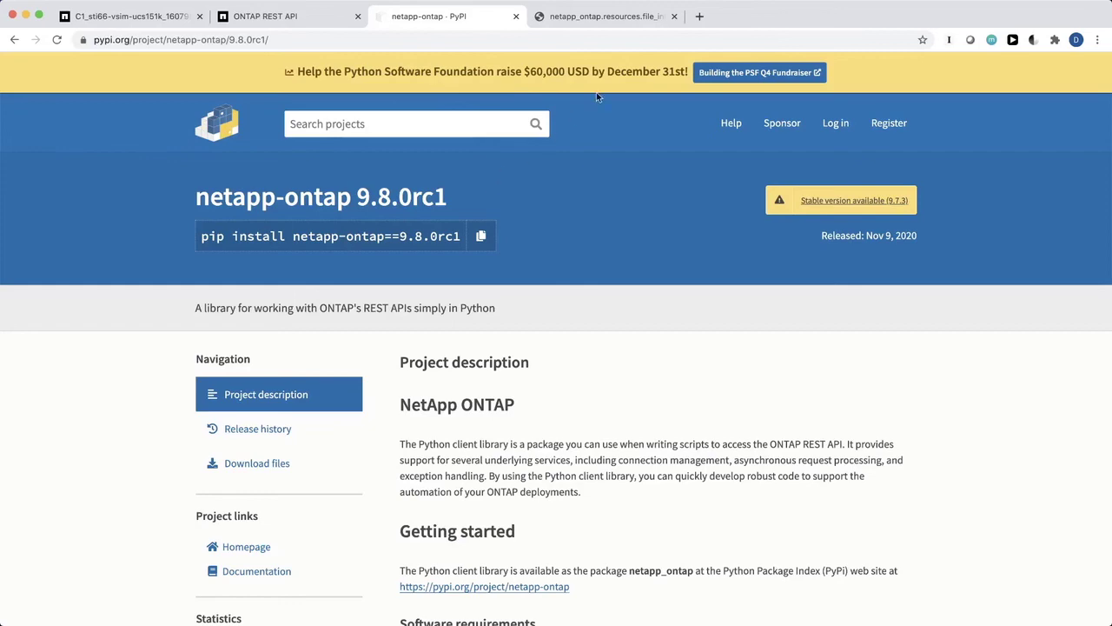
# - Show the file_info 'Retrieving all information (including analytics) for a directory' example with its FileInfo output
pyautogui.click(608, 16)
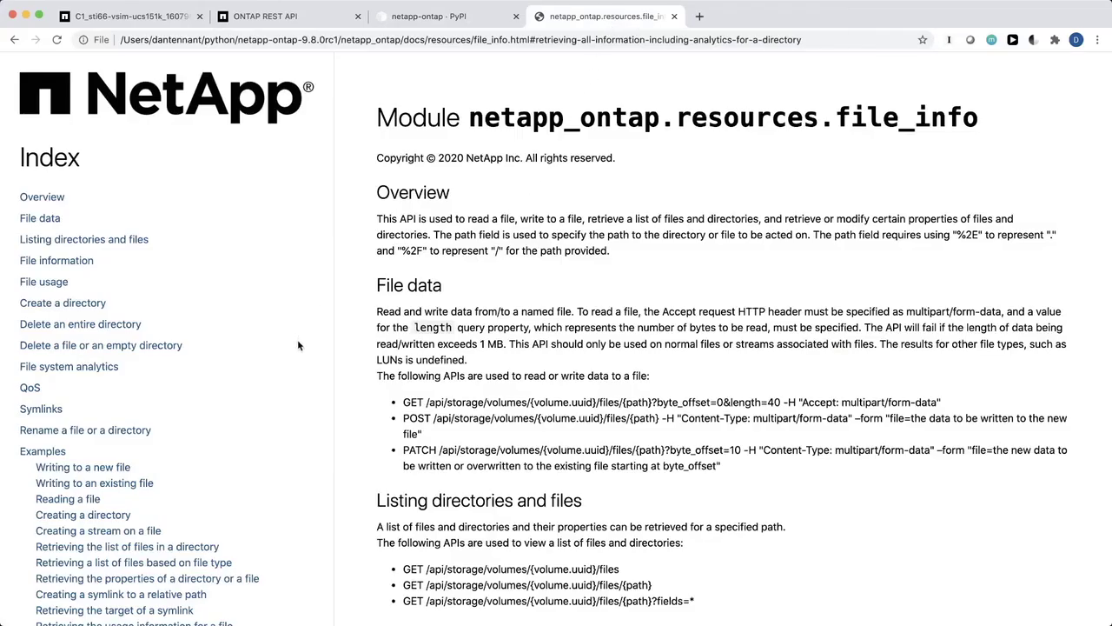
pyautogui.scroll(-3, 297, 339)
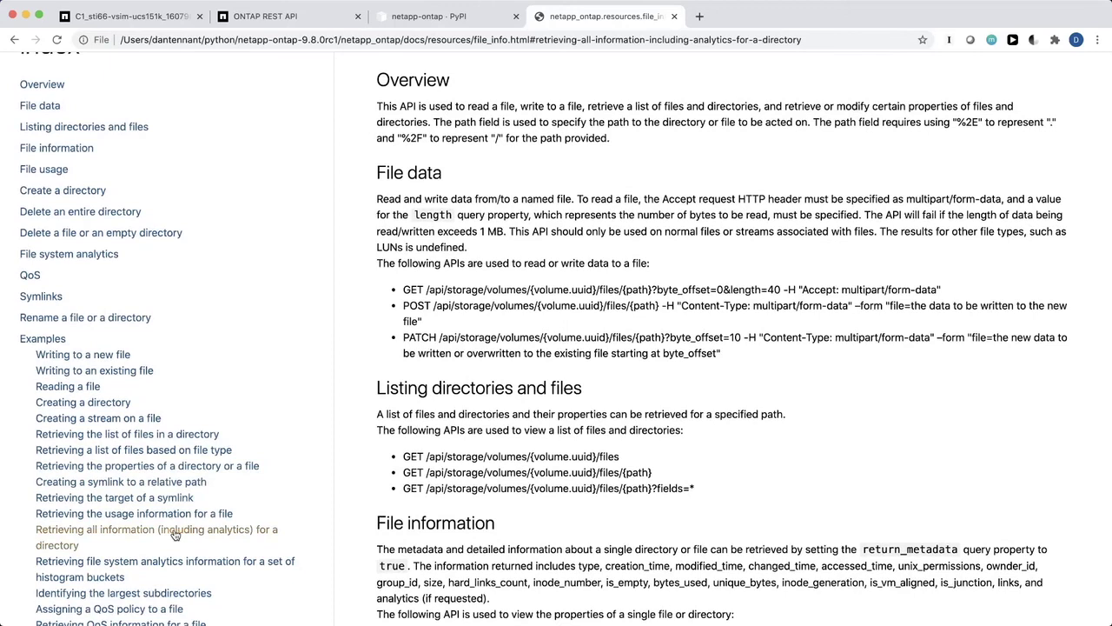
pyautogui.click(182, 528)
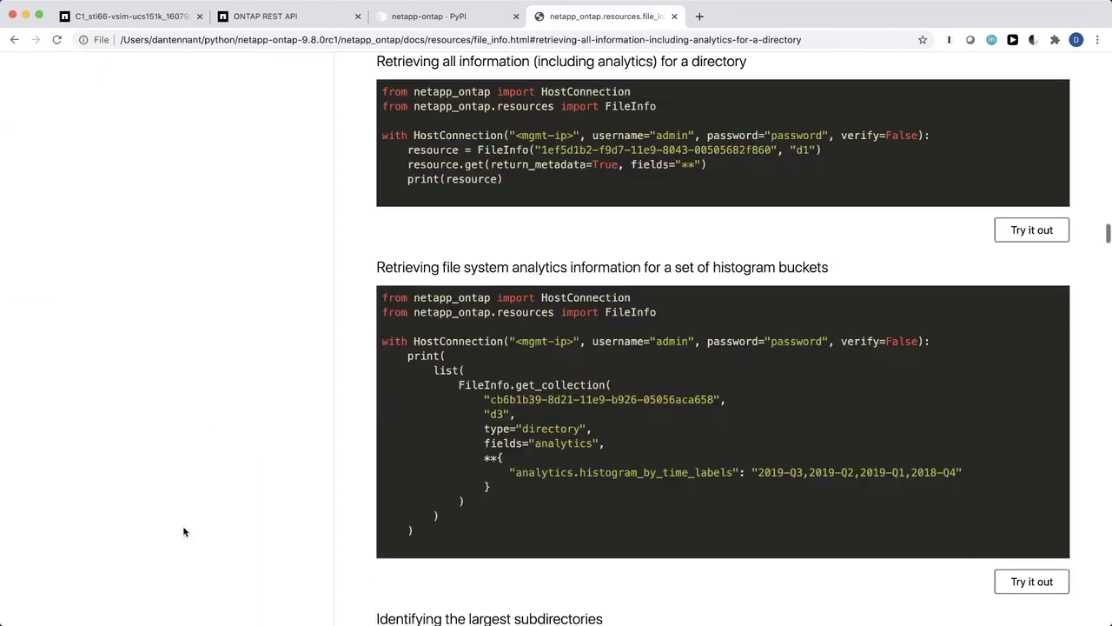
pyautogui.click(1039, 232)
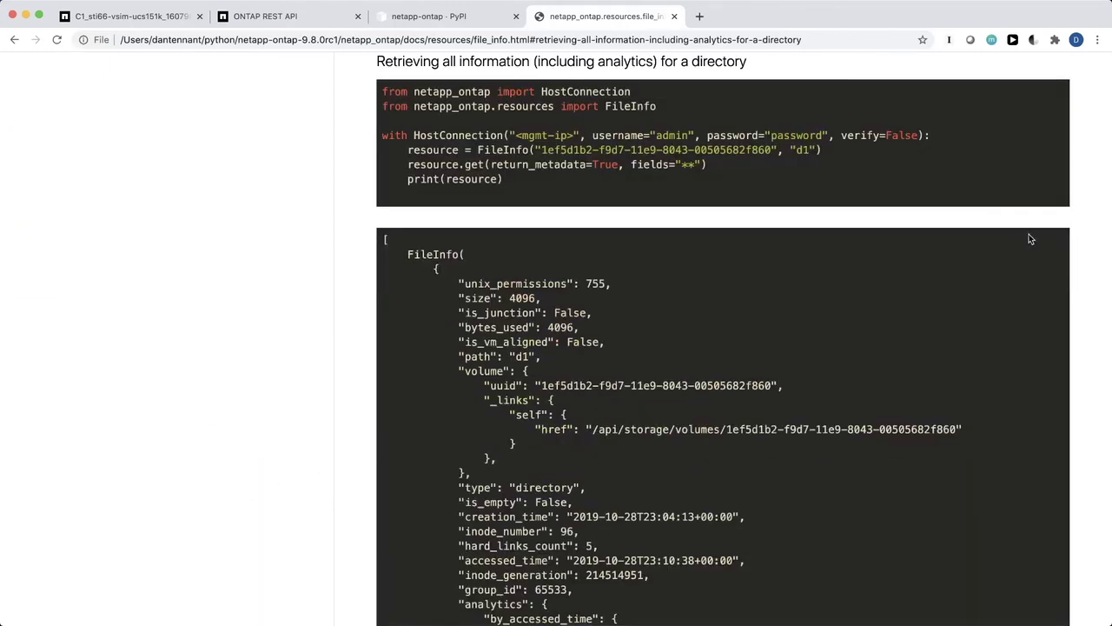